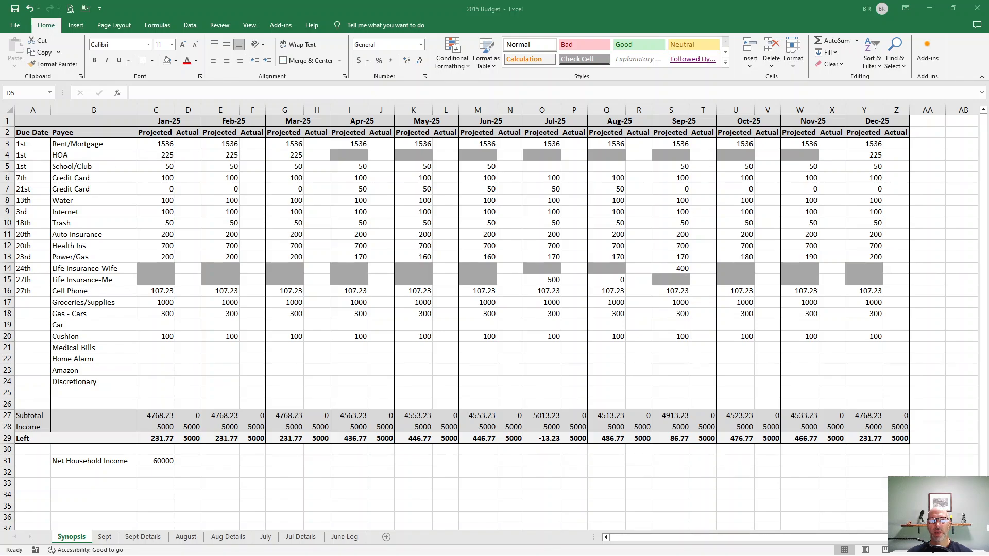
# Switch to Chrome and review the open pages on average US rent, grocery costs by state and monthly utility costs.
pyautogui.hotkey('alt', 'Tab')
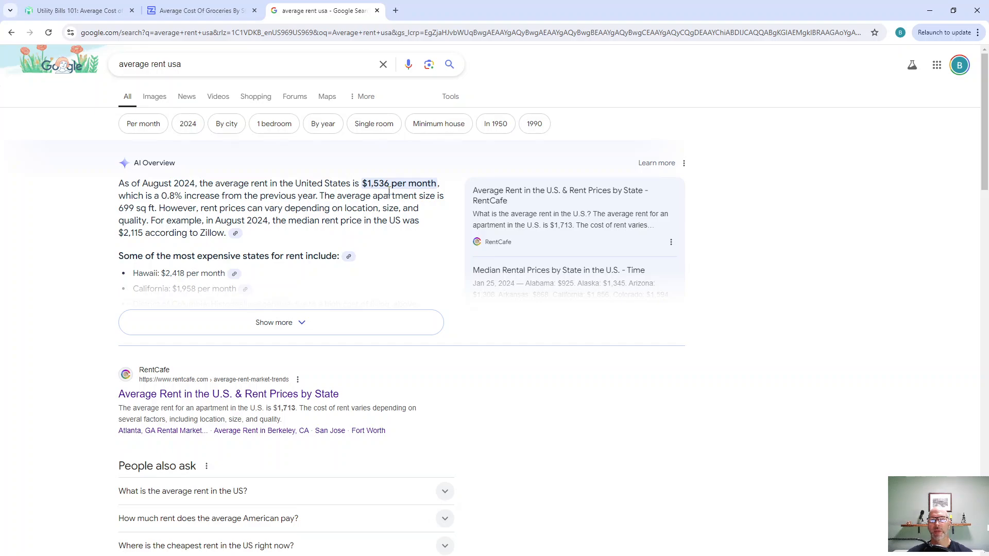
pyautogui.click(197, 15)
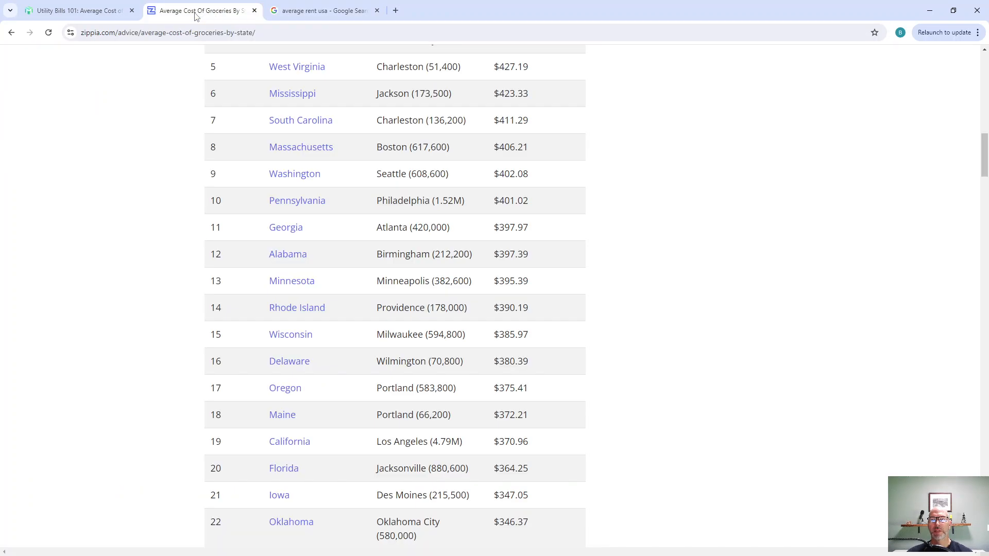
pyautogui.click(28, 14)
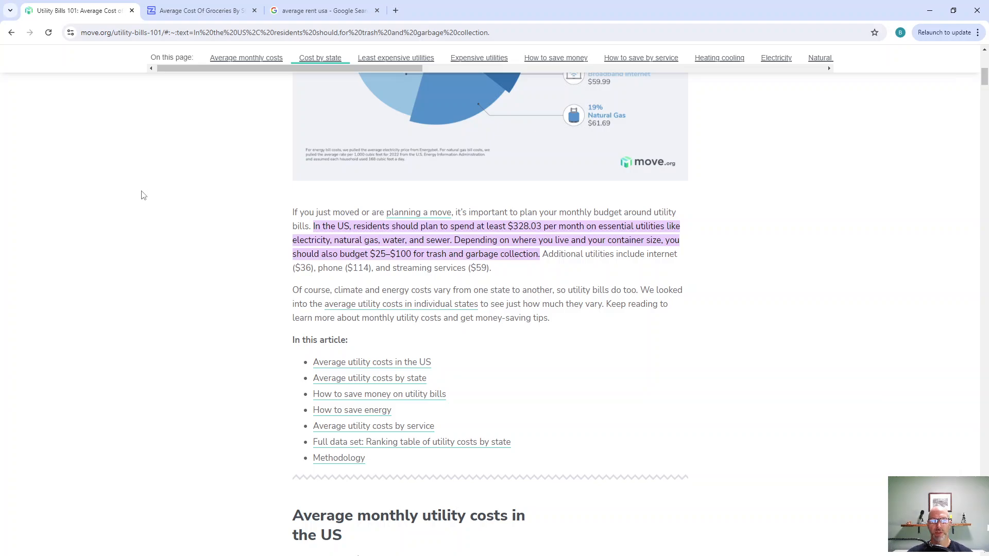
pyautogui.scroll(6, 163, 241)
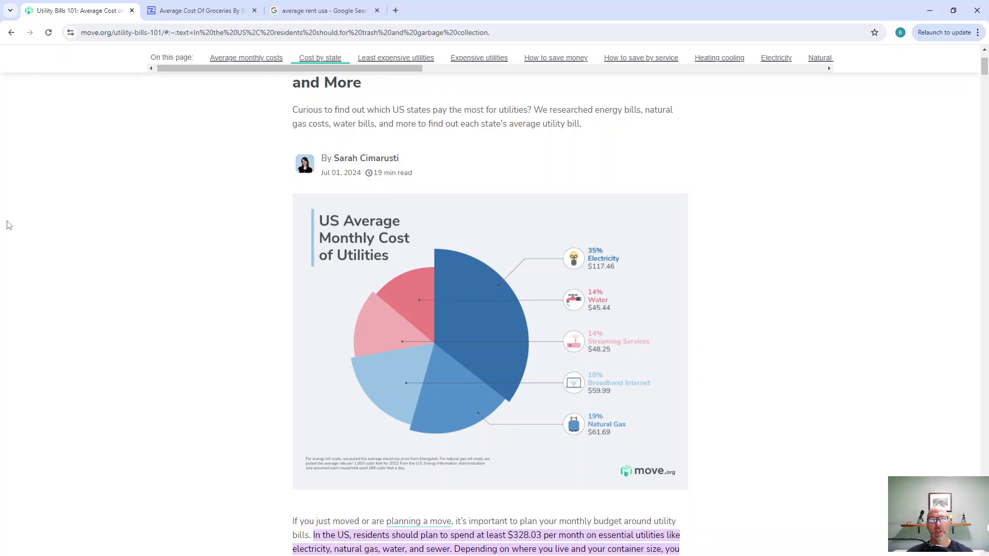
# Return to the Excel budget and enter 1536 as the January actual for Rent/Mortgage.
pyautogui.hotkey('alt', 'Tab')
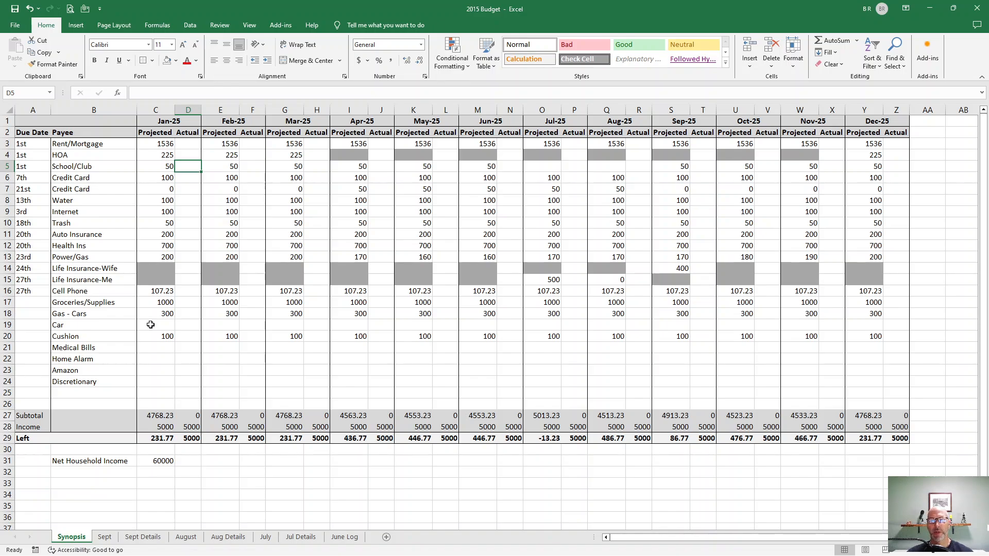
pyautogui.click(156, 301)
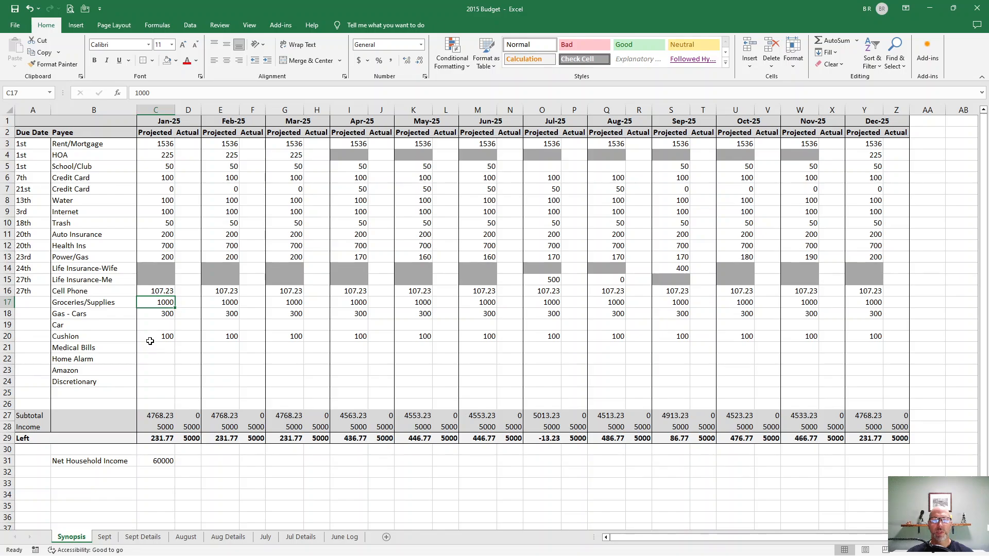
pyautogui.click(158, 314)
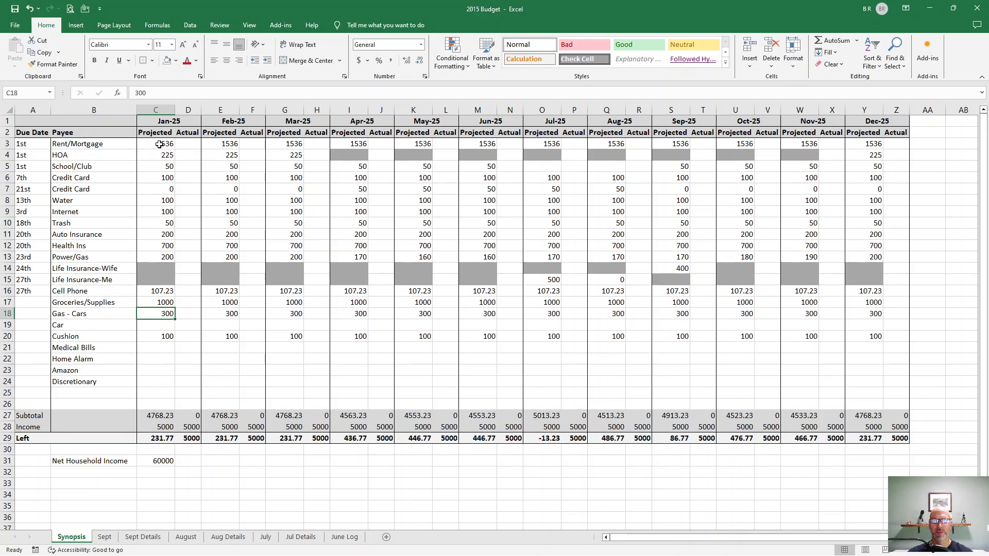
pyautogui.click(190, 145)
pyautogui.write('1536')
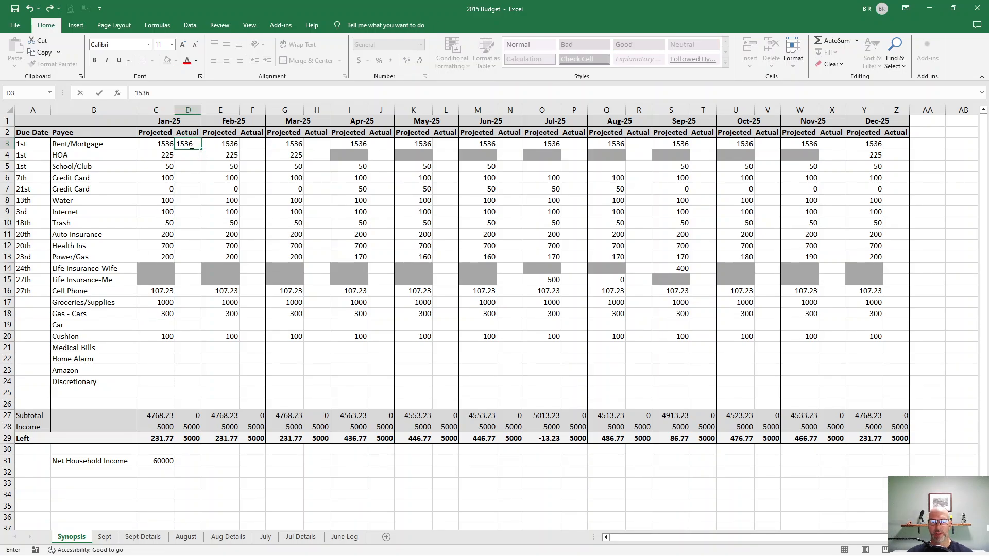
pyautogui.press('Return')
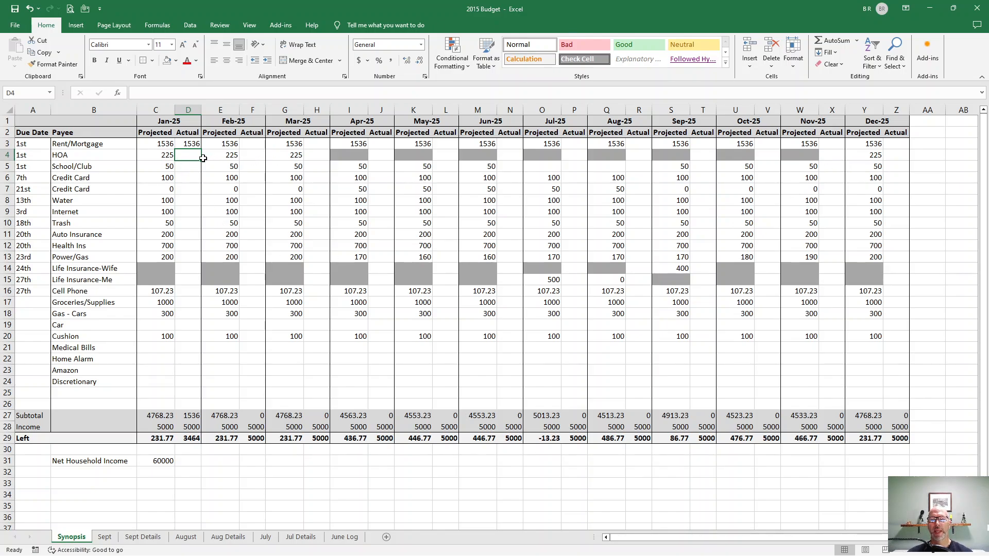
# Enter 75 as the January actual for School/Club.
pyautogui.click(159, 167)
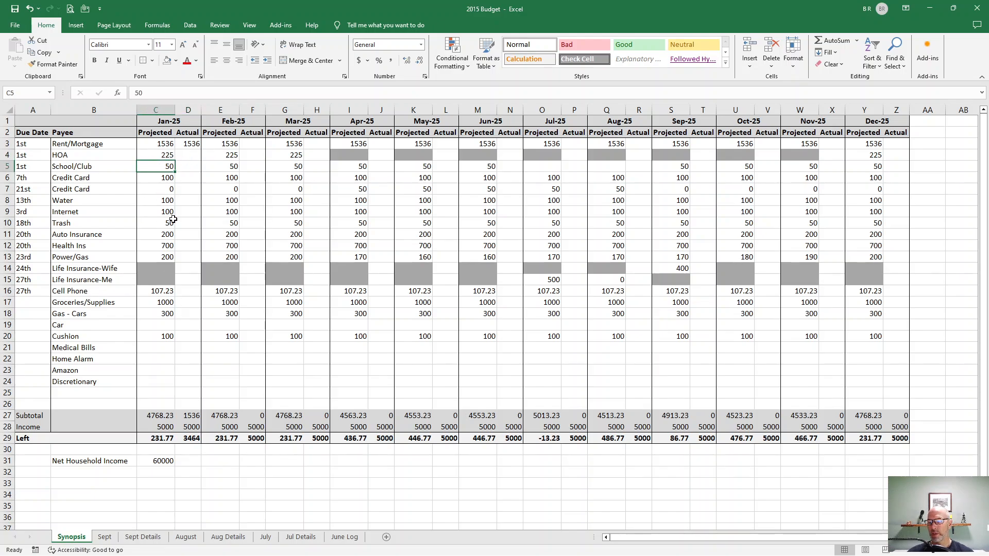
pyautogui.click(192, 167)
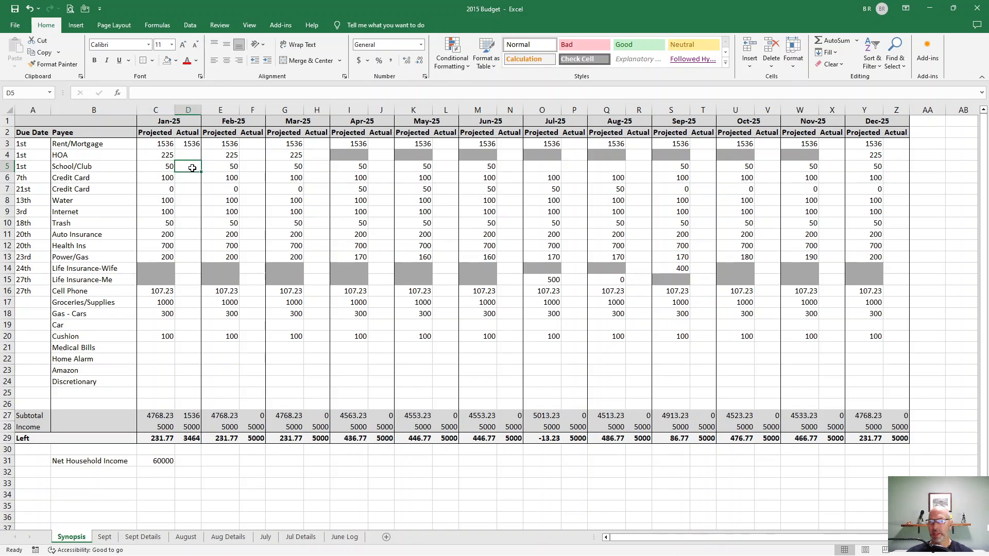
pyautogui.write('750')
pyautogui.press('Return')
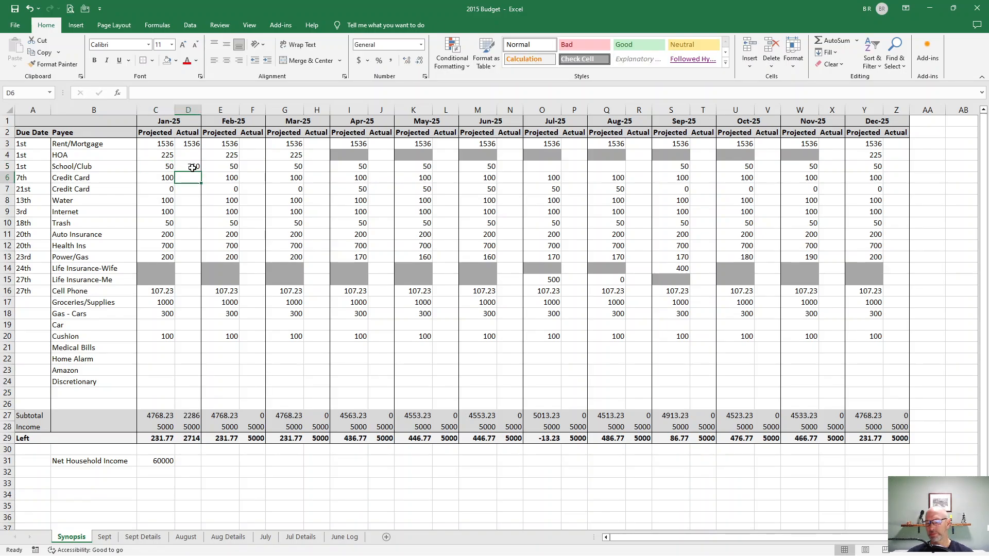
pyautogui.press('Up')
pyautogui.write('75')
pyautogui.press('Return')
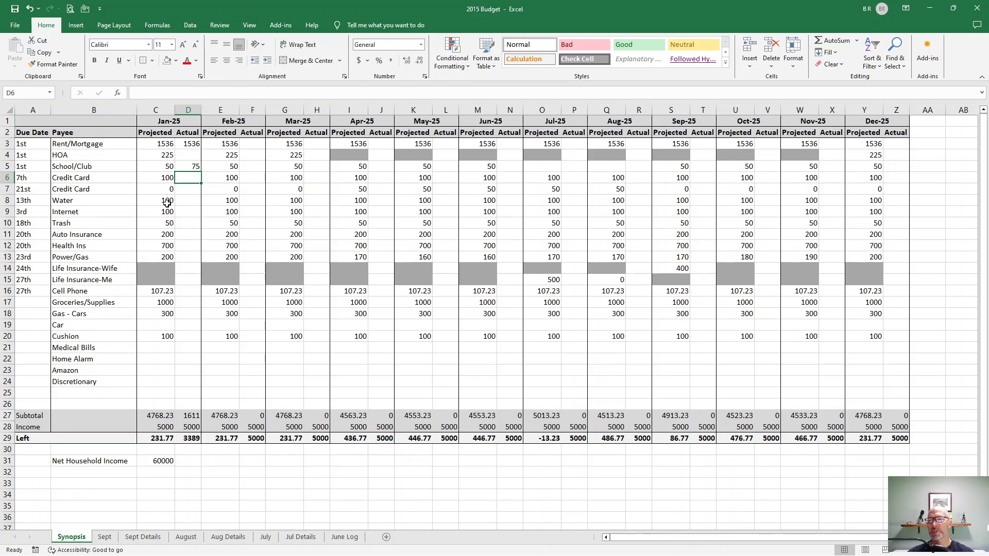
# Enter the January actuals for the two credit cards: 125 for the 7th and 50 for the 21st.
pyautogui.write('125')
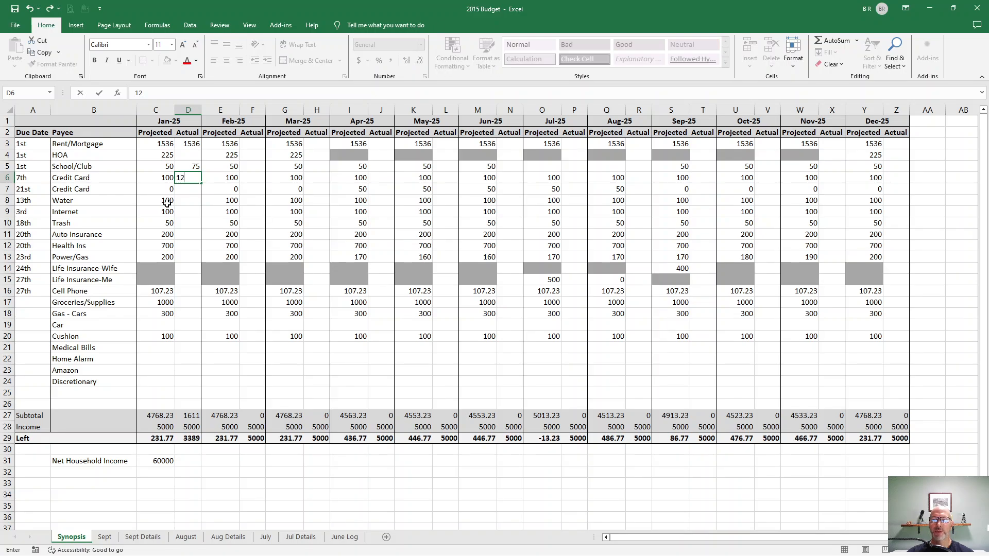
pyautogui.press('Return')
pyautogui.write('50')
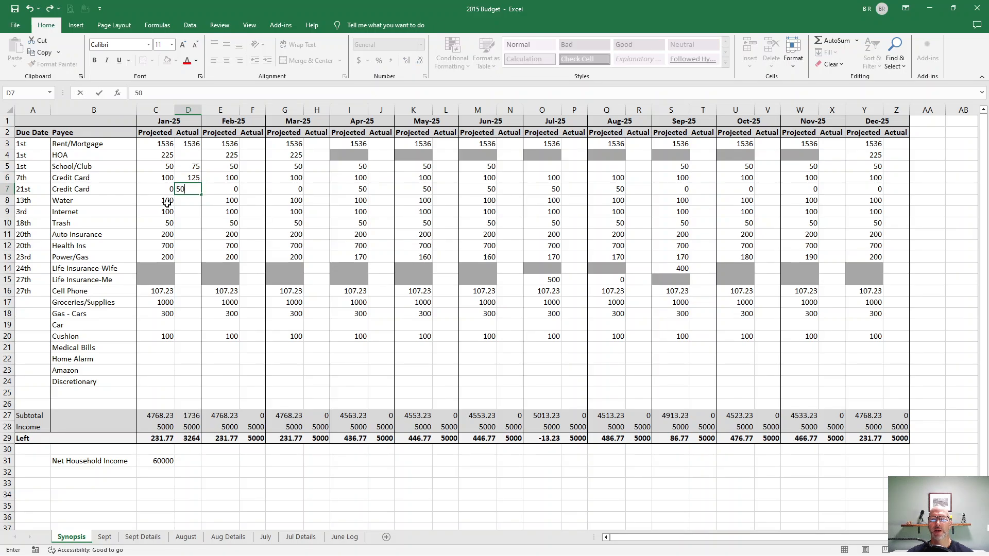
pyautogui.press('Return')
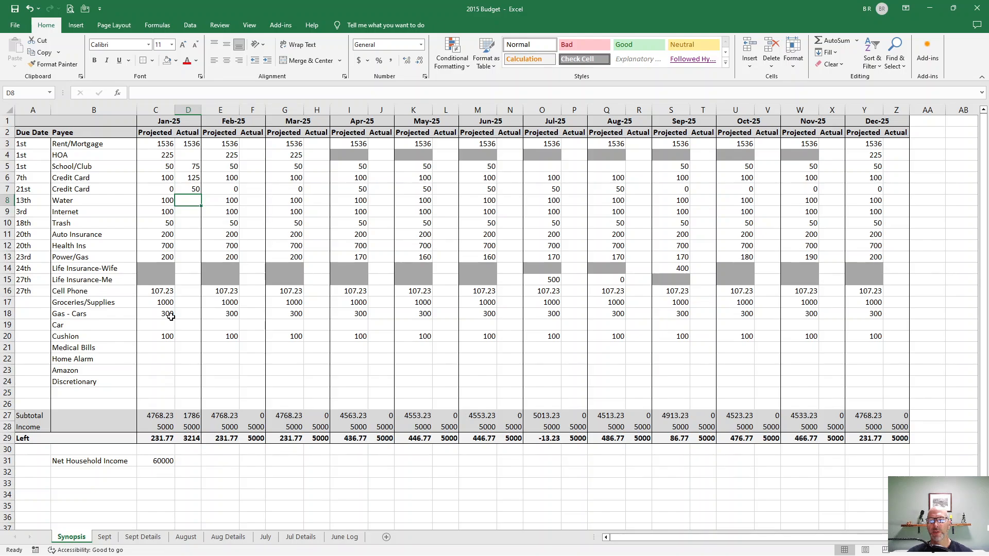
# Enter the January actuals for the household services: Water 75, Internet 69 and Trash 50.
pyautogui.write('75')
pyautogui.press('Return')
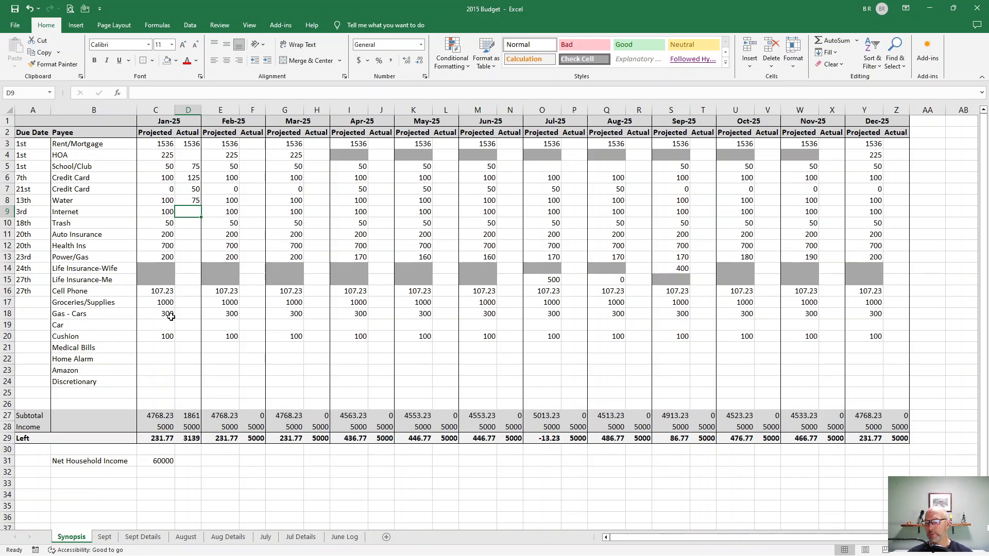
pyautogui.write('69')
pyautogui.press('Return')
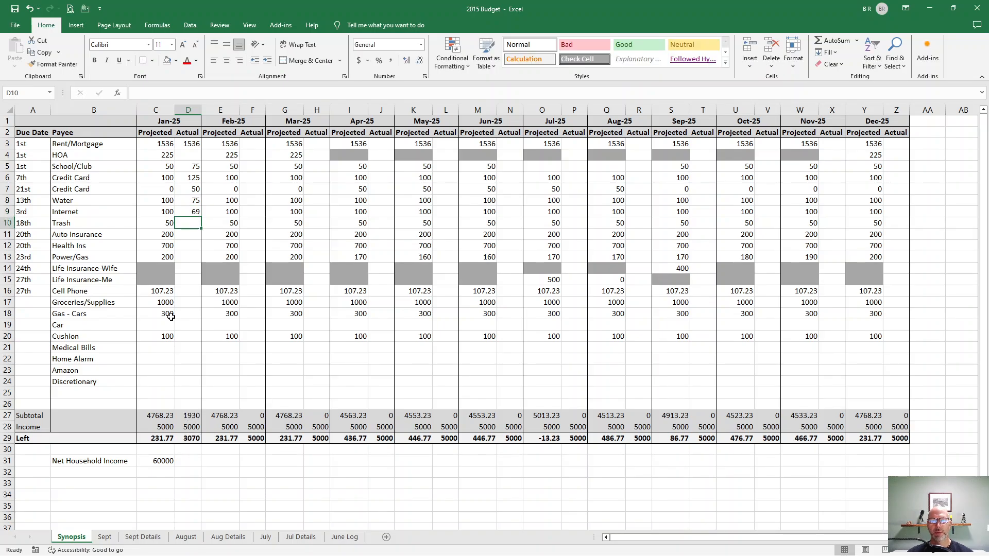
pyautogui.write('50')
pyautogui.press('Return')
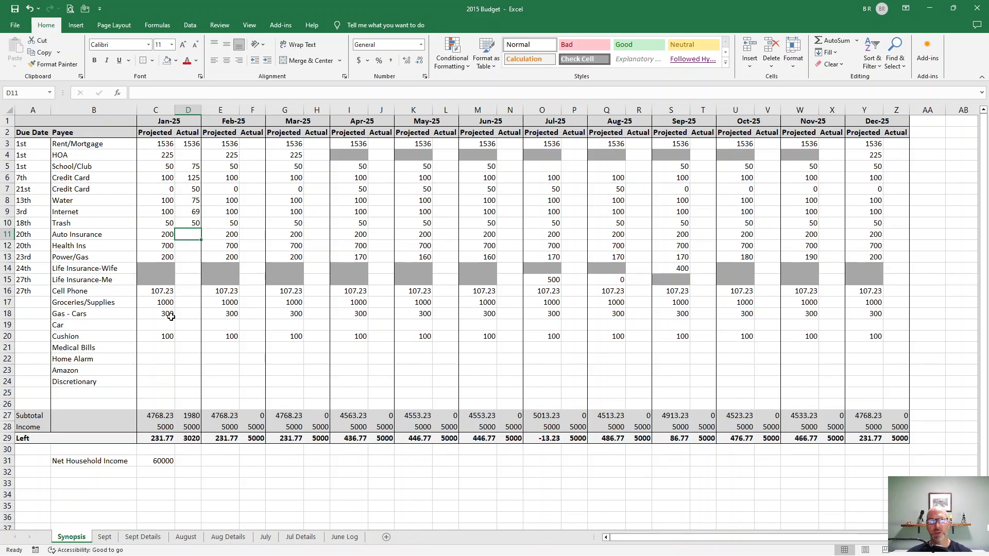
# Fill in the January actuals for Auto Insurance with 200, Health Ins with 700 and Power/Gas with 200.
pyautogui.write('200')
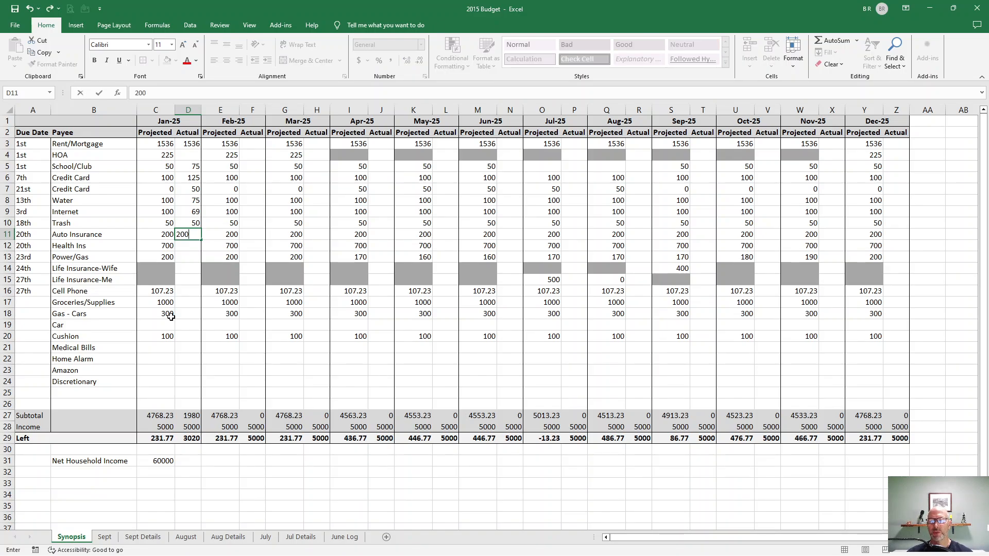
pyautogui.press('Return')
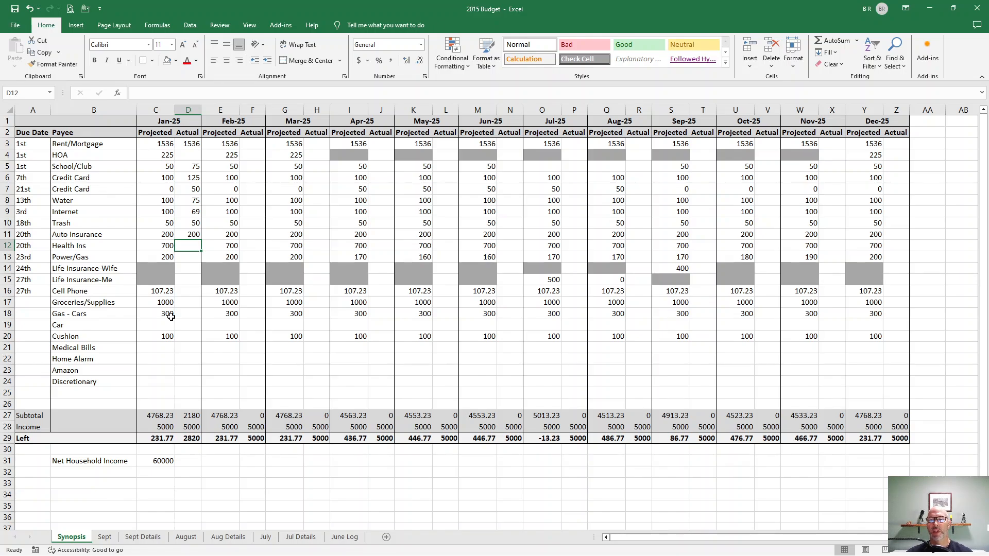
pyautogui.write('700')
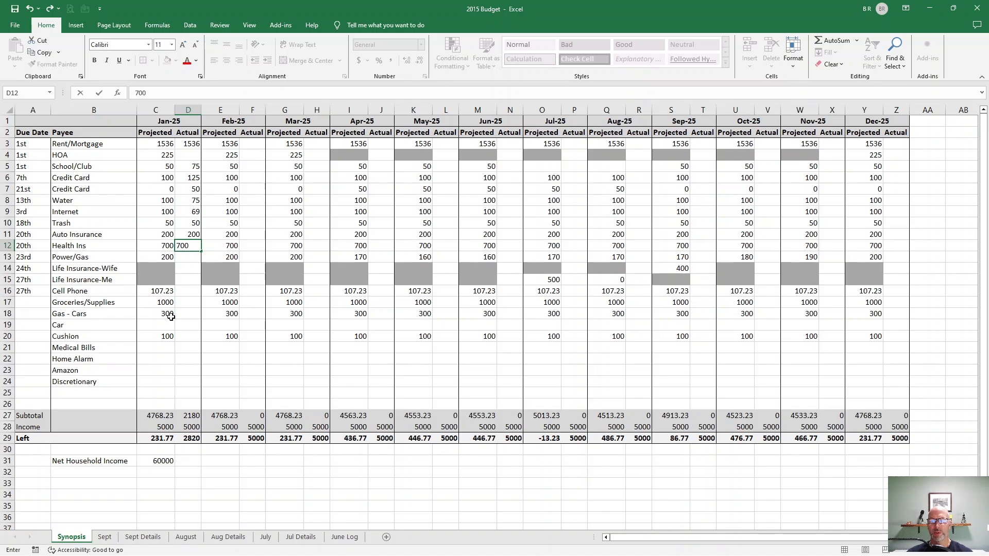
pyautogui.press('Return')
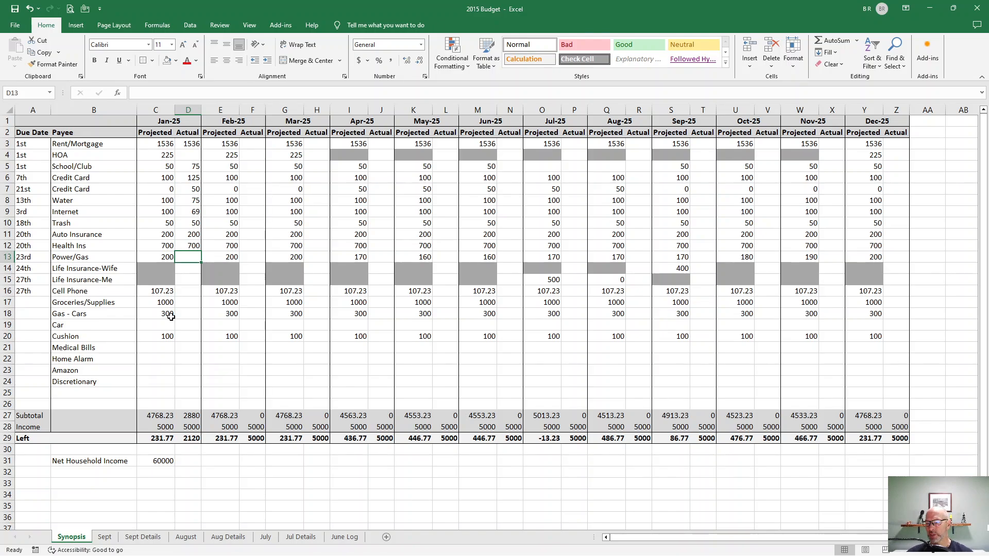
pyautogui.write('200')
pyautogui.press('Down')
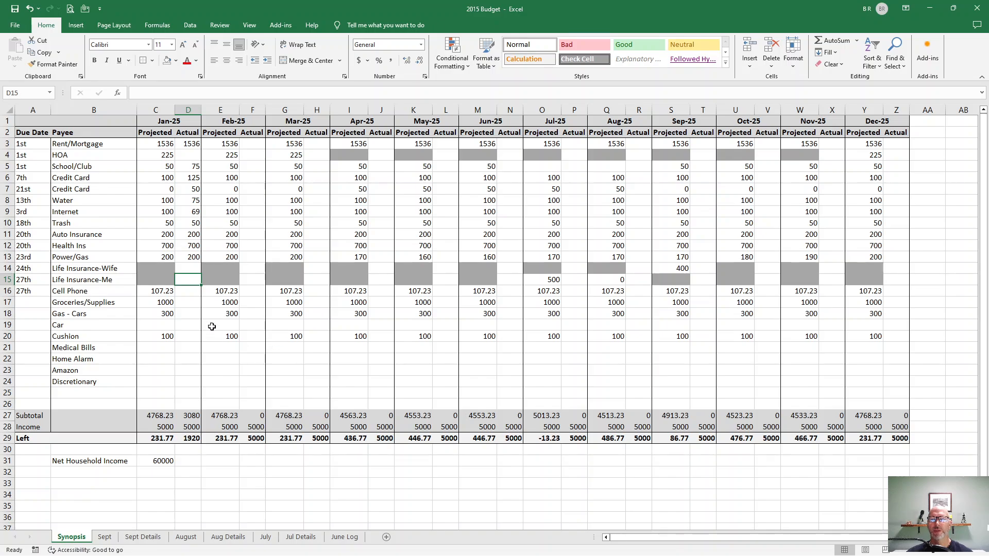
# Enter January actuals of 70 for Cell Phone and 900 for Groceries/Supplies.
pyautogui.click(195, 292)
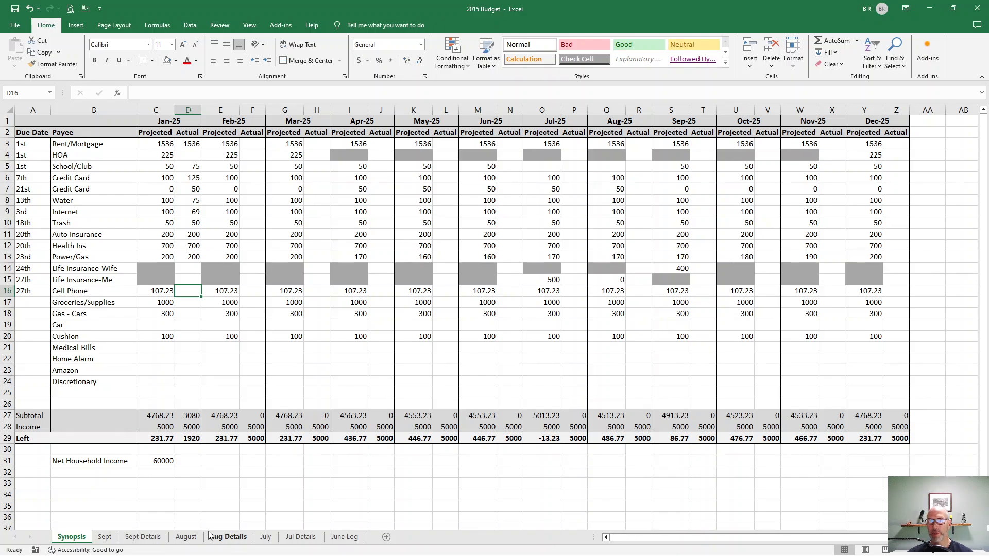
pyautogui.write('70')
pyautogui.press('Return')
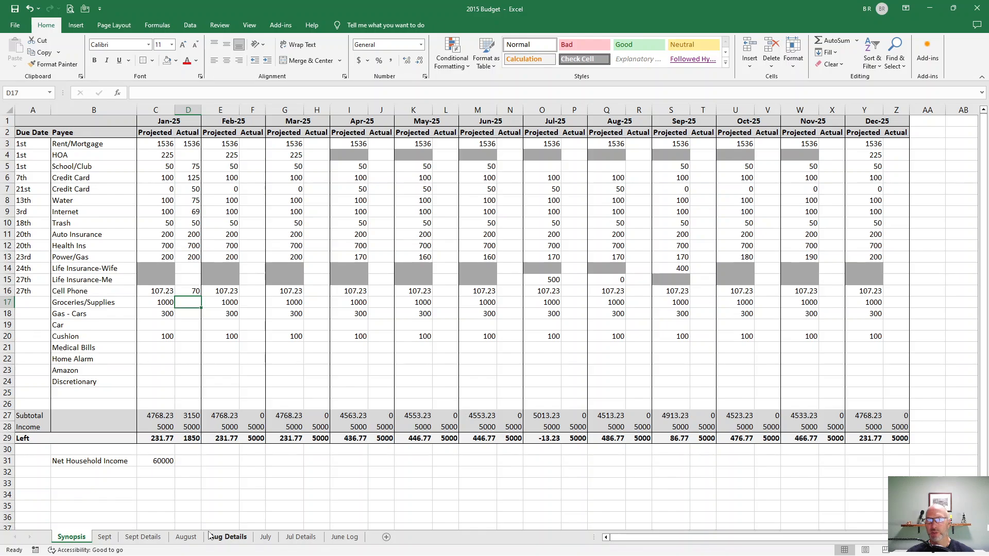
pyautogui.write('90')
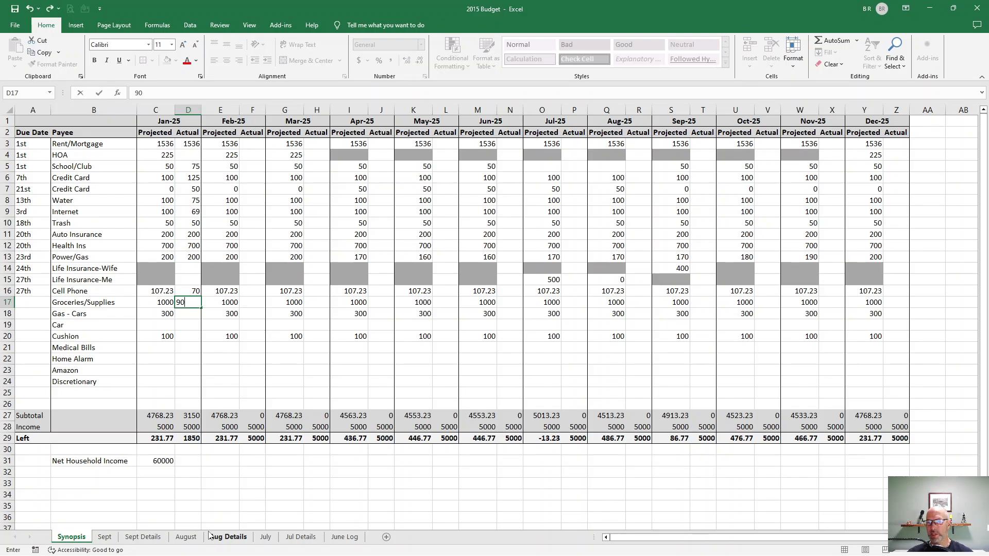
pyautogui.write('0')
pyautogui.press('Return')
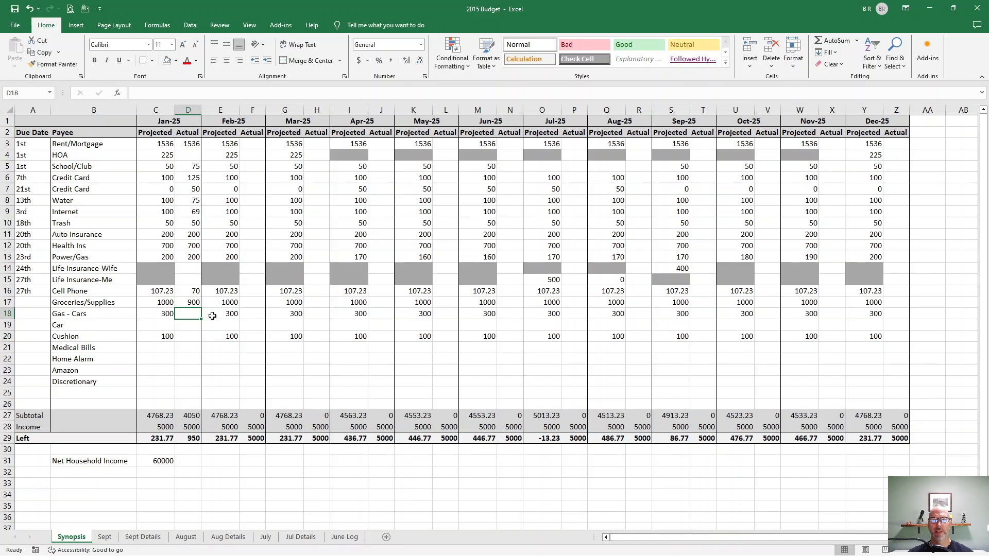
# Enter January actuals of 300 for Gas - Cars and 100 for Cushion, leaving Car blank.
pyautogui.write('300')
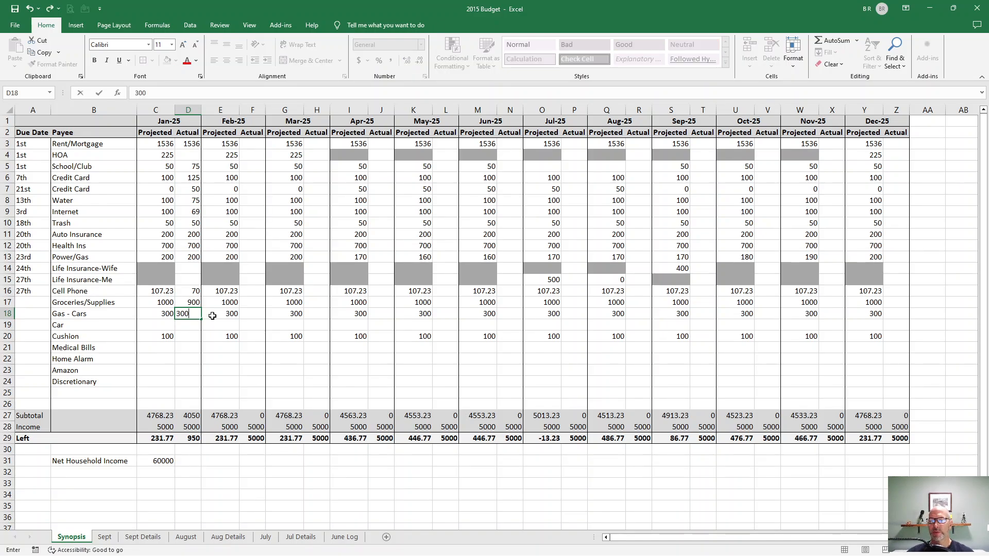
pyautogui.press('Return')
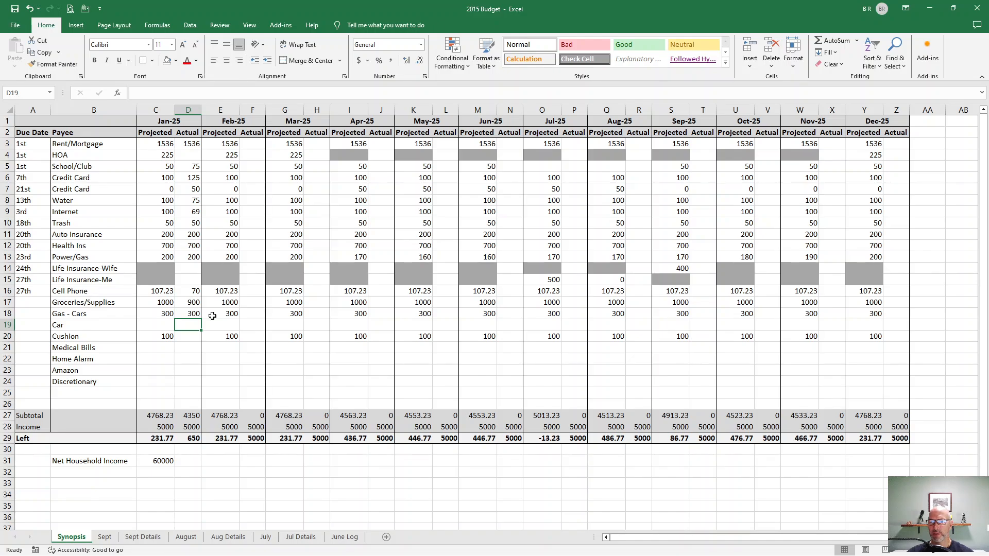
pyautogui.press('Return')
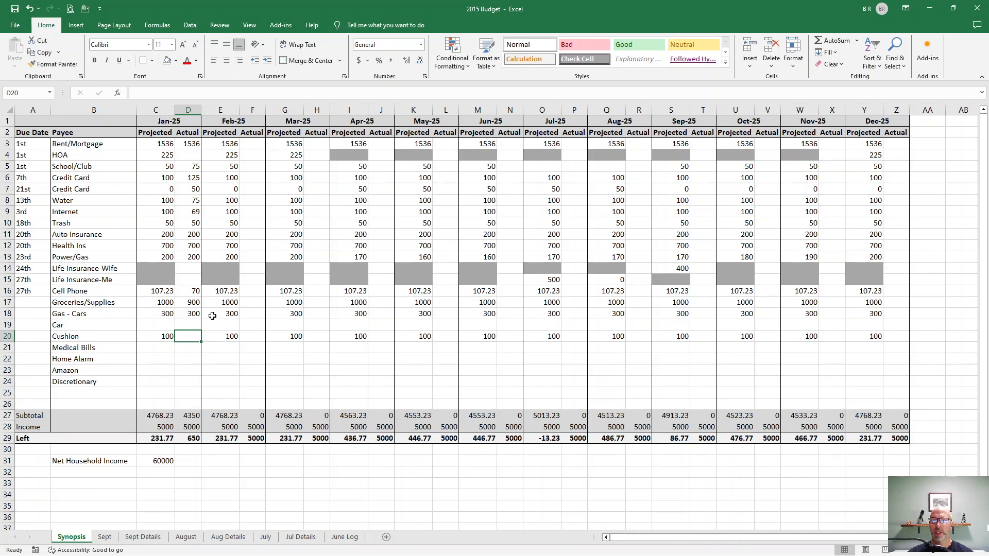
pyautogui.write('100')
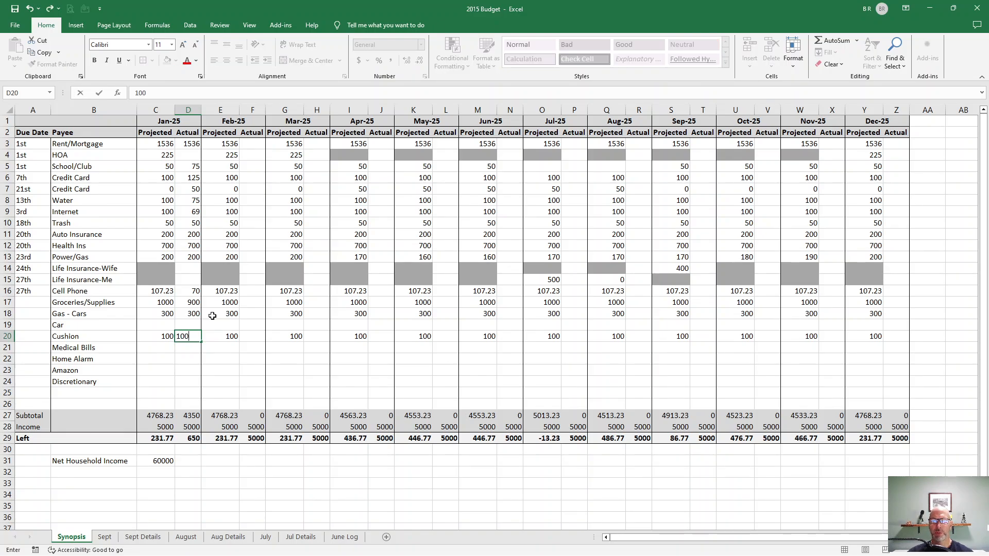
pyautogui.press('Return')
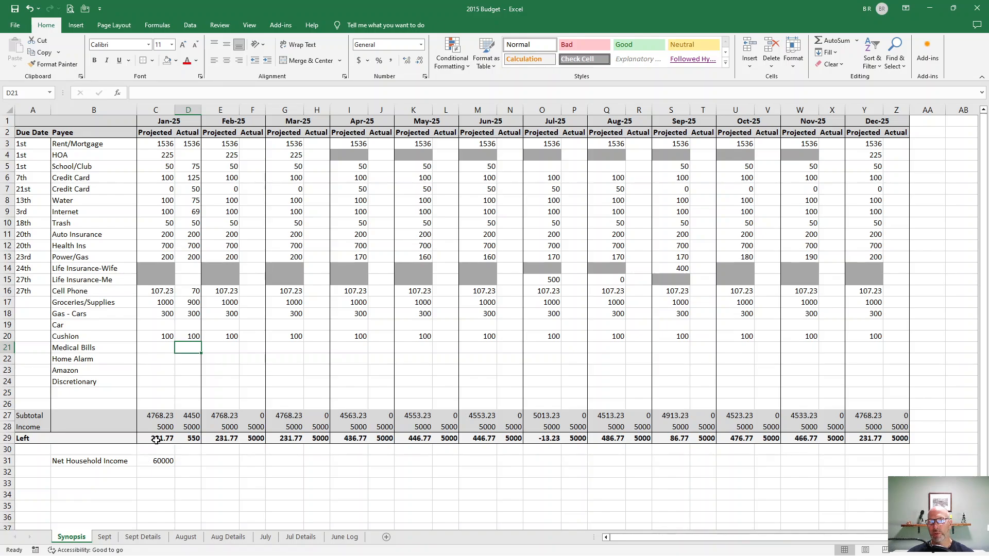
# Check January's actual amount left, and clear February's projected payment for the credit card due on the 7th.
pyautogui.click(191, 438)
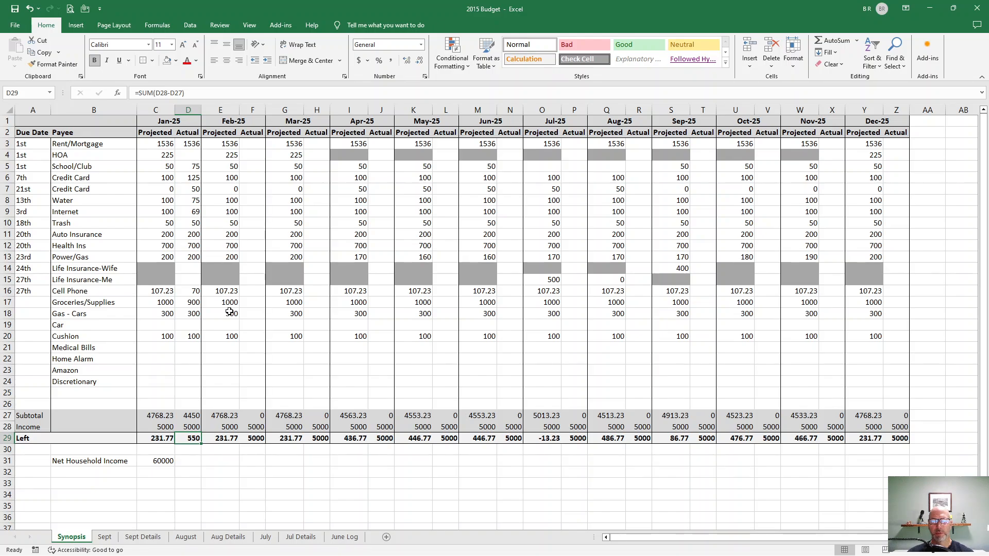
pyautogui.click(225, 338)
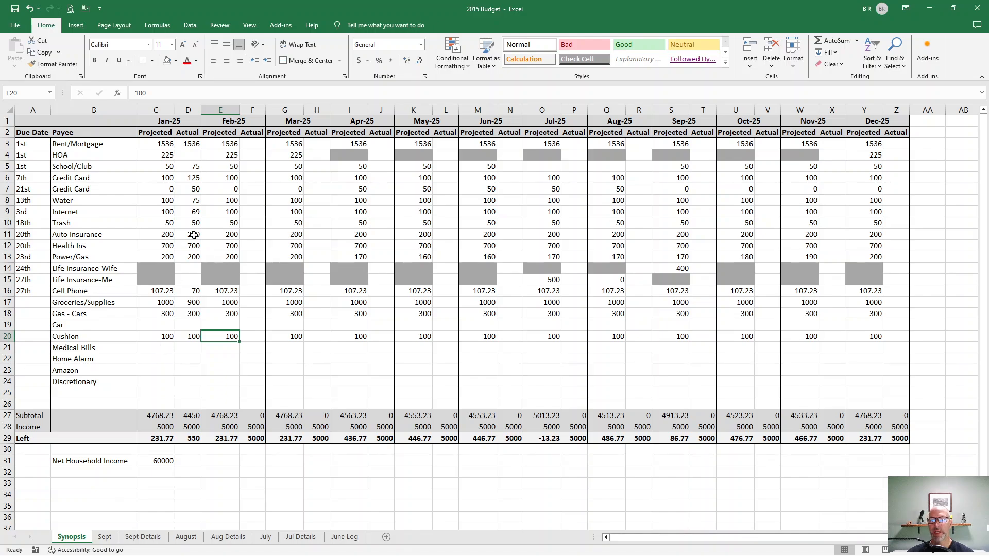
pyautogui.click(227, 178)
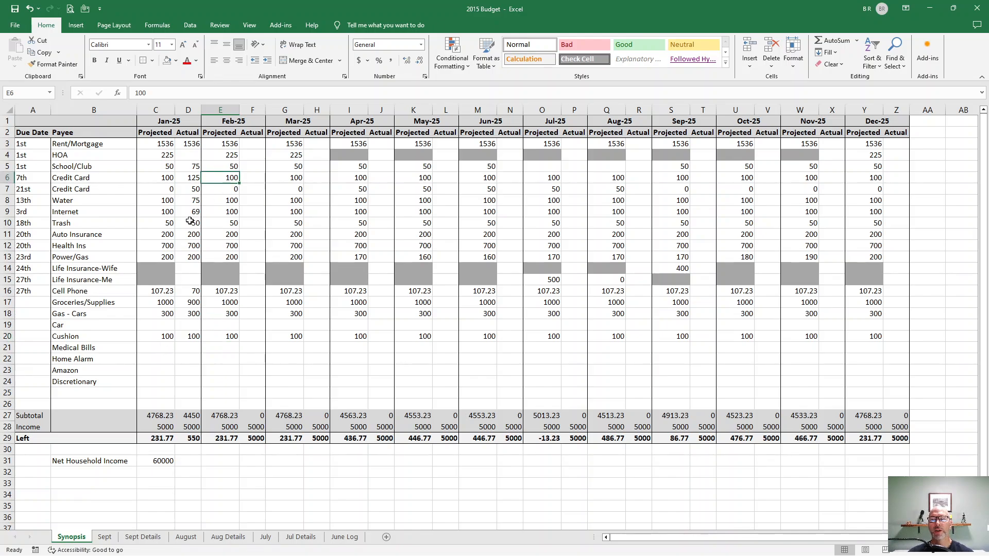
pyautogui.press('Delete')
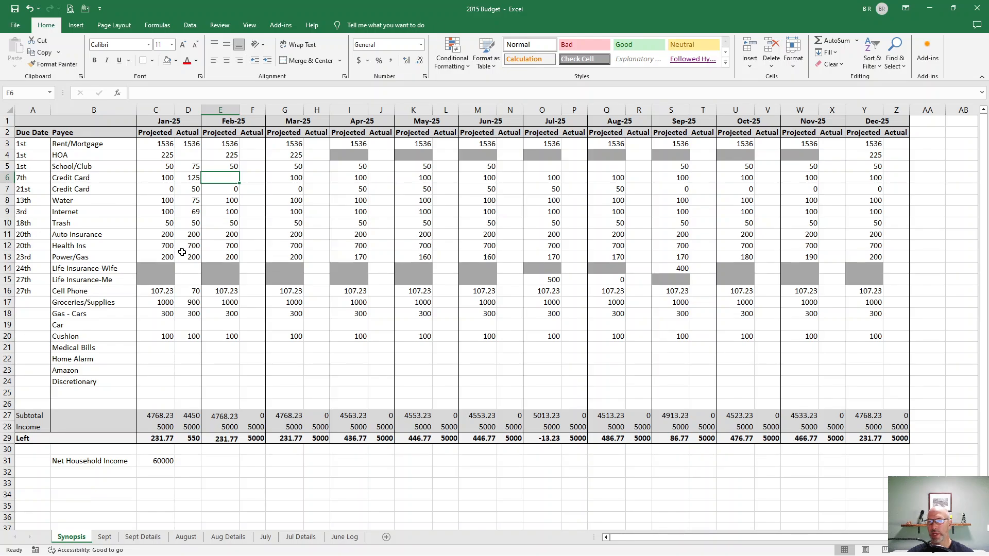